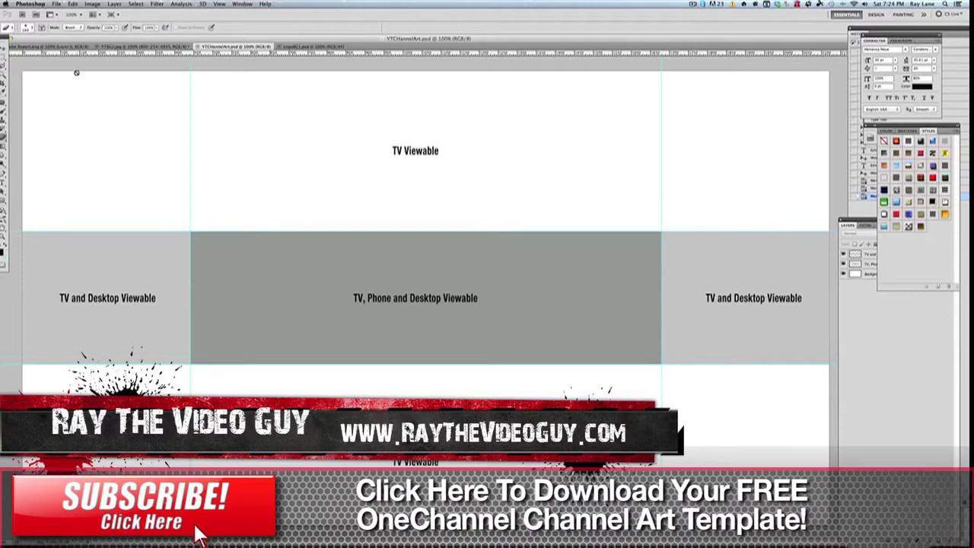
Step: With the Move tool active, float LogoBG1.psd as its own separate document window
{"action": "key", "text": "v"}
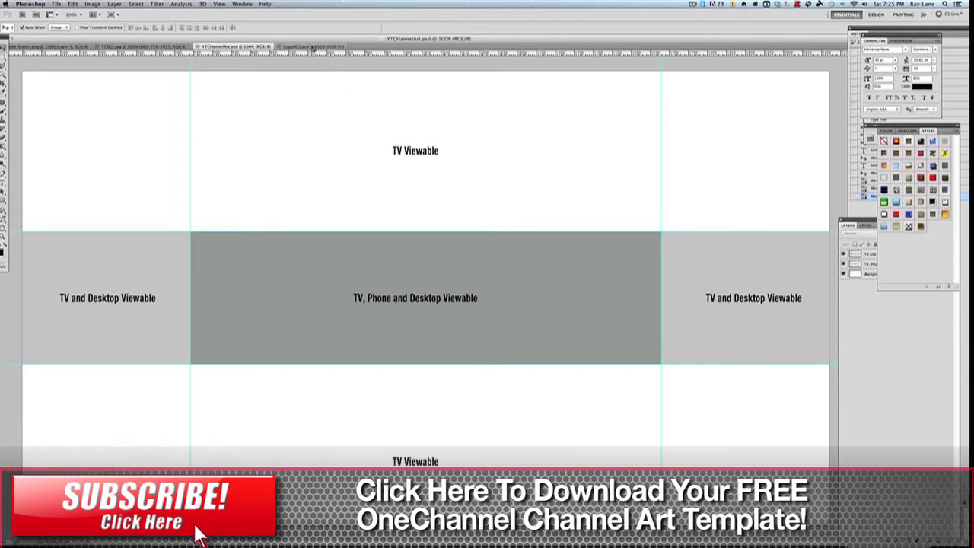
{"action": "mouse_move", "coordinate": [312, 47]}
{"action": "left_mouse_down"}
{"action": "mouse_move", "coordinate": [375, 56]}
{"action": "mouse_move", "coordinate": [308, 53]}
{"action": "mouse_move", "coordinate": [307, 63]}
{"action": "left_mouse_up"}
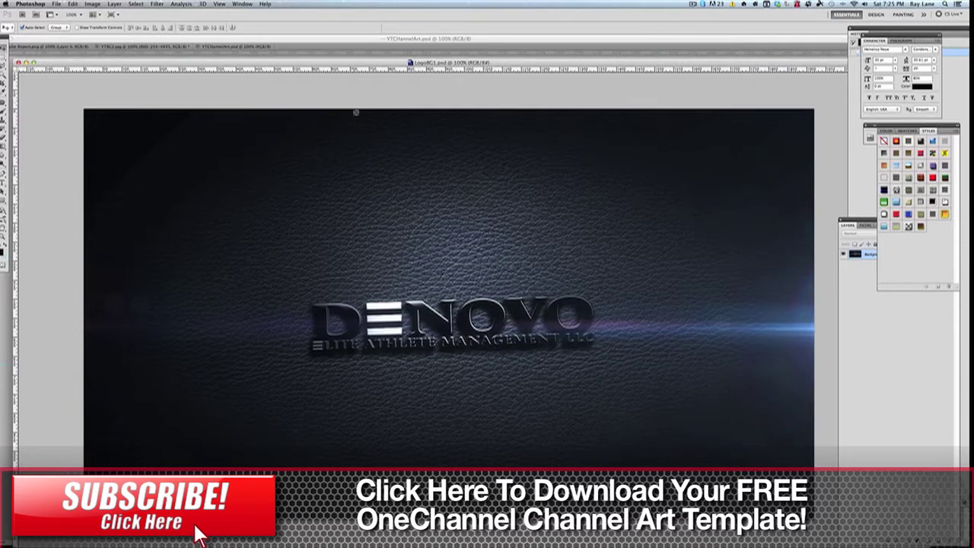
Step: Drag the leather DENOVO image from LogoBG1 into YTChannelArt.psd as a new layer, then enter Free Transform
{"action": "left_click_drag", "start_coordinate": [310, 64], "coordinate": [618, 124]}
{"action": "left_click_drag", "start_coordinate": [441, 216], "coordinate": [282, 190]}
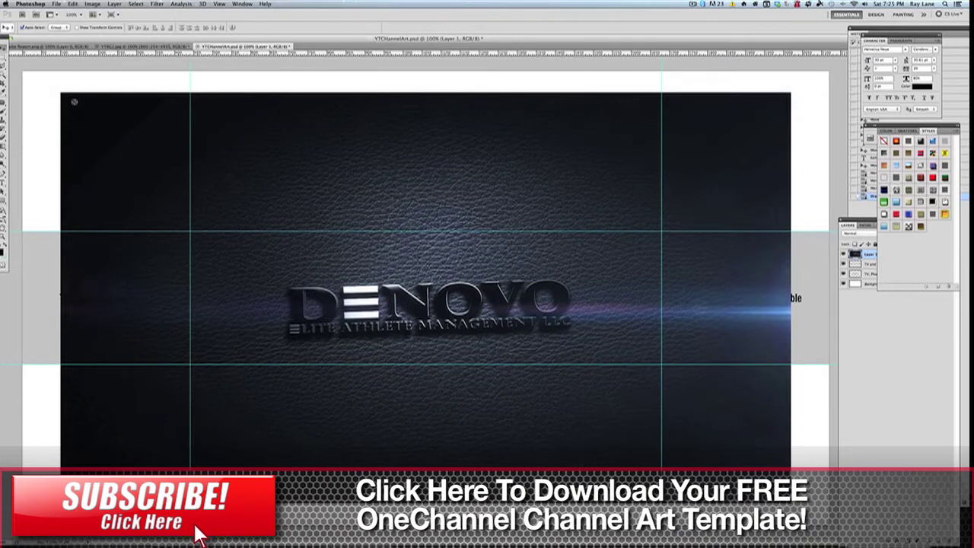
{"action": "key", "text": "super+t"}
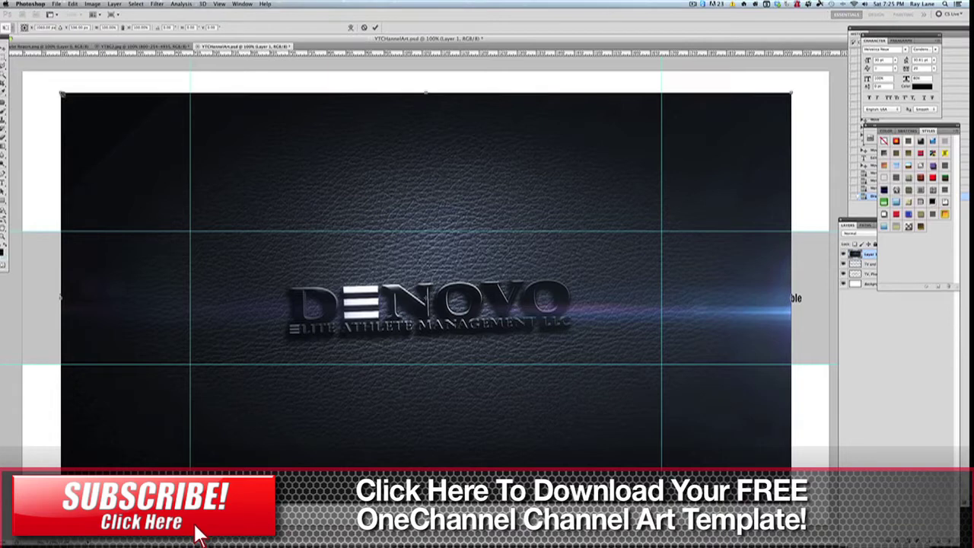
Step: Scale the leather image past both banner edges and shift it upward
{"action": "left_click_drag", "start_coordinate": [60, 93], "coordinate": [22, 71]}
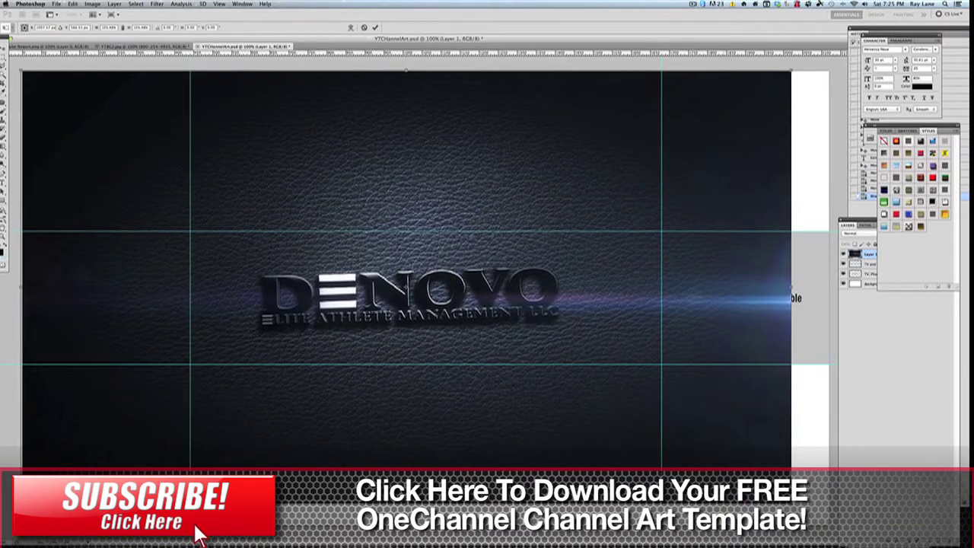
{"action": "left_click_drag", "start_coordinate": [791, 503], "coordinate": [830, 525]}
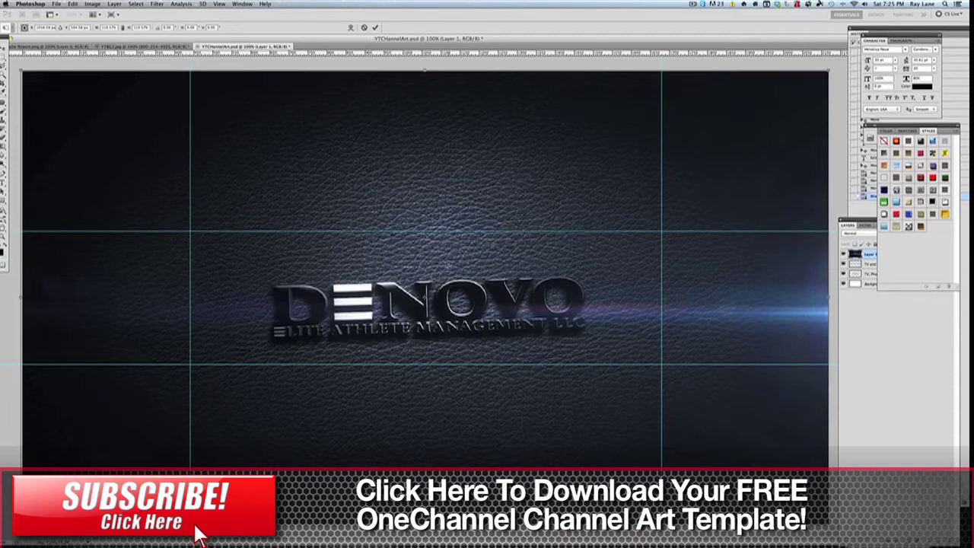
{"action": "left_click_drag", "start_coordinate": [448, 265], "coordinate": [448, 229]}
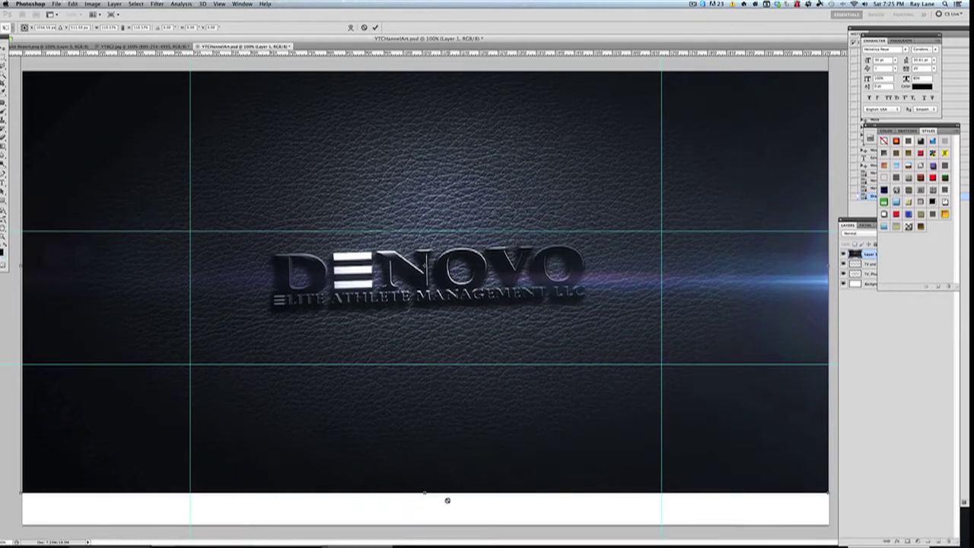
Step: Commit the resize and fill the Background layer with black
{"action": "key", "text": "Return"}
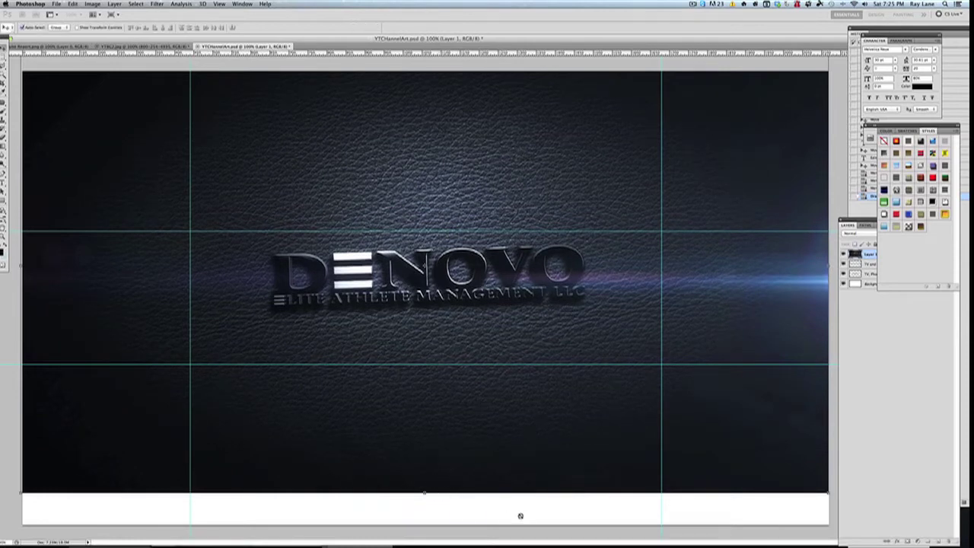
{"action": "left_click", "coordinate": [869, 284]}
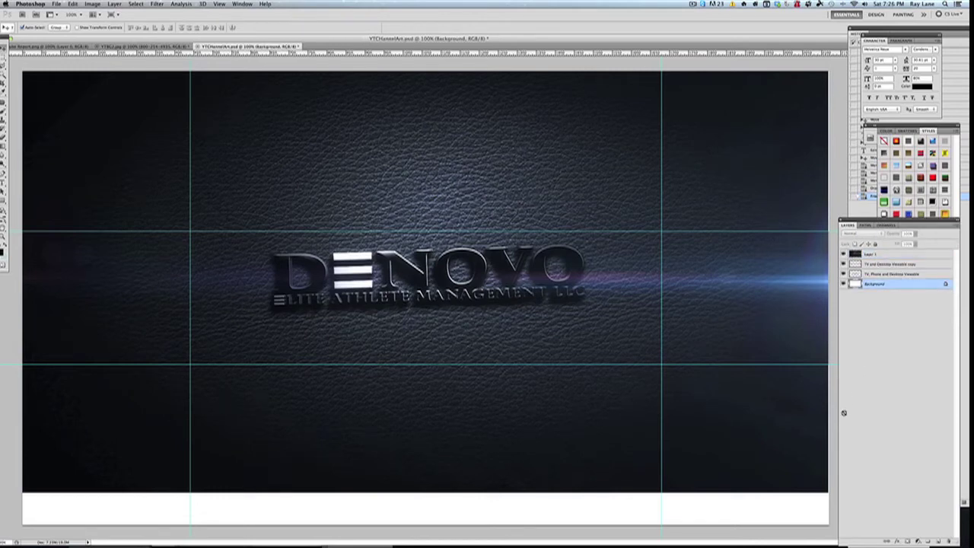
{"action": "key", "text": "shift+BackSpace"}
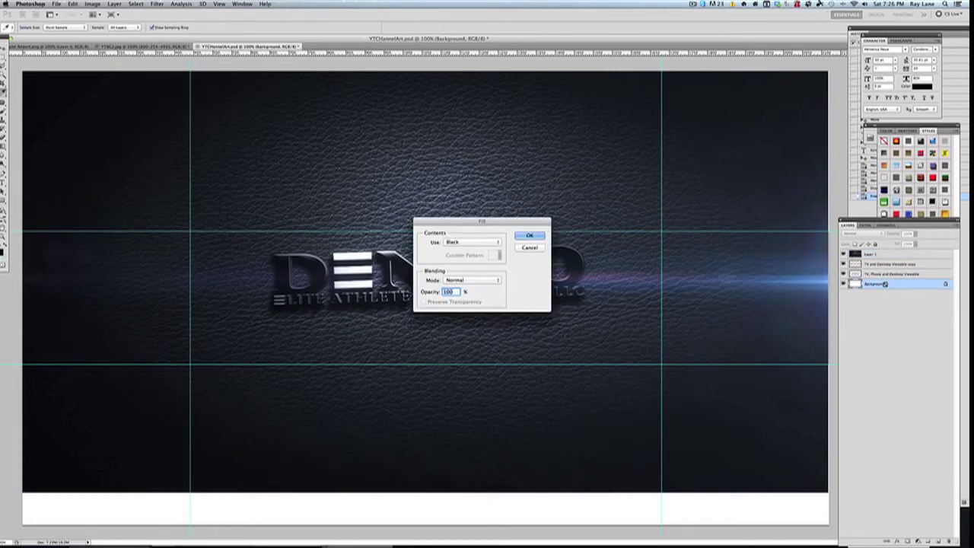
{"action": "key", "text": "Return"}
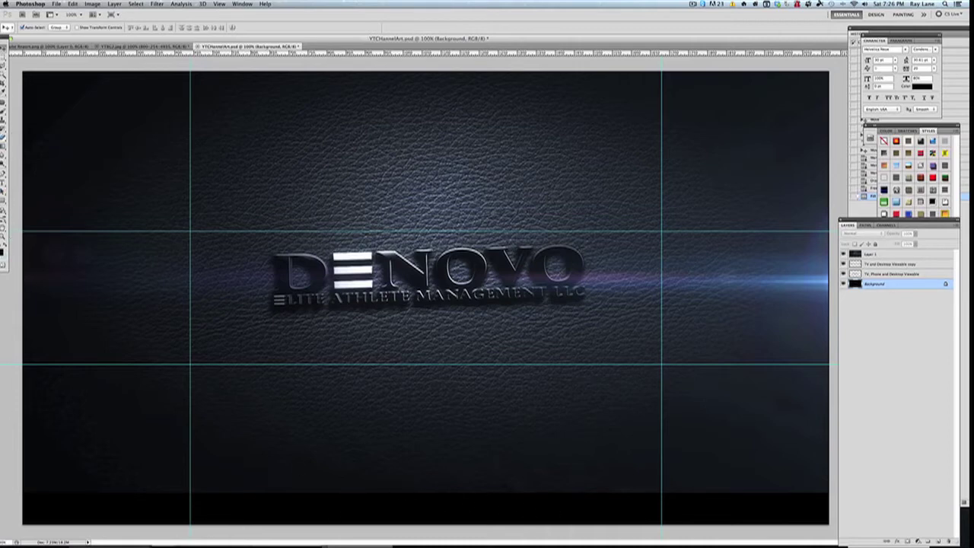
Step: Brush black along Layer 1's bottom edge so the leather fades into the black strip
{"action": "left_click", "coordinate": [4, 135]}
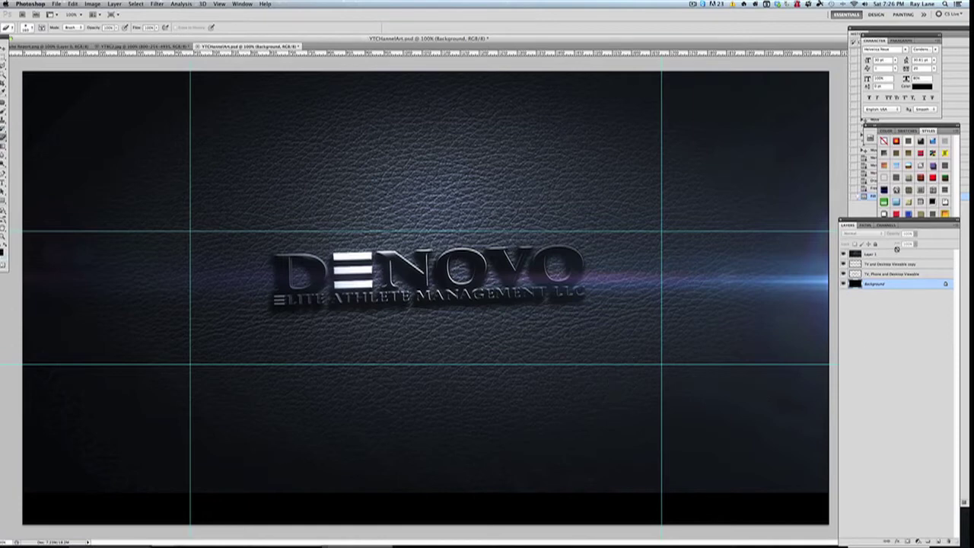
{"action": "left_click", "coordinate": [888, 254]}
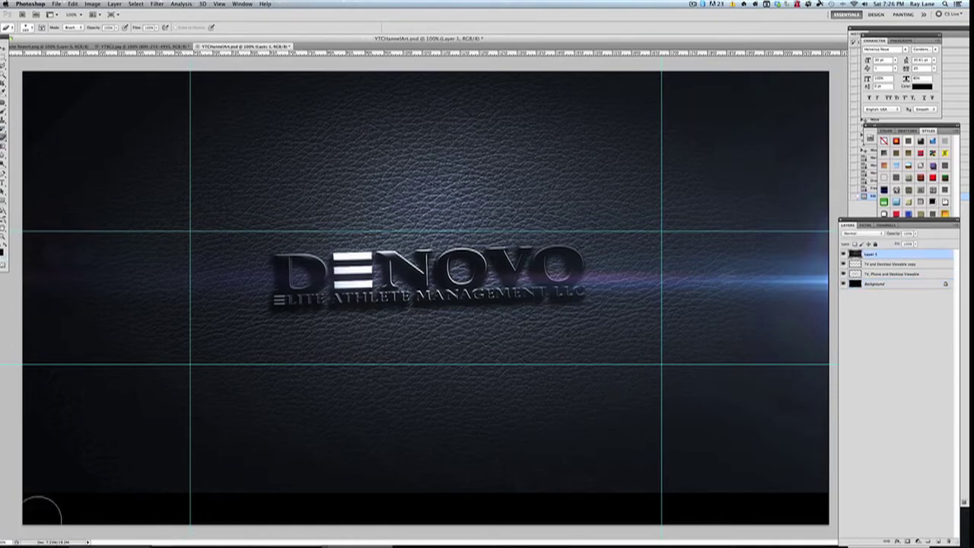
{"action": "mouse_move", "coordinate": [36, 494]}
{"action": "left_mouse_down"}
{"action": "mouse_move", "coordinate": [488, 511]}
{"action": "mouse_move", "coordinate": [833, 500]}
{"action": "mouse_move", "coordinate": [867, 482]}
{"action": "left_mouse_up"}
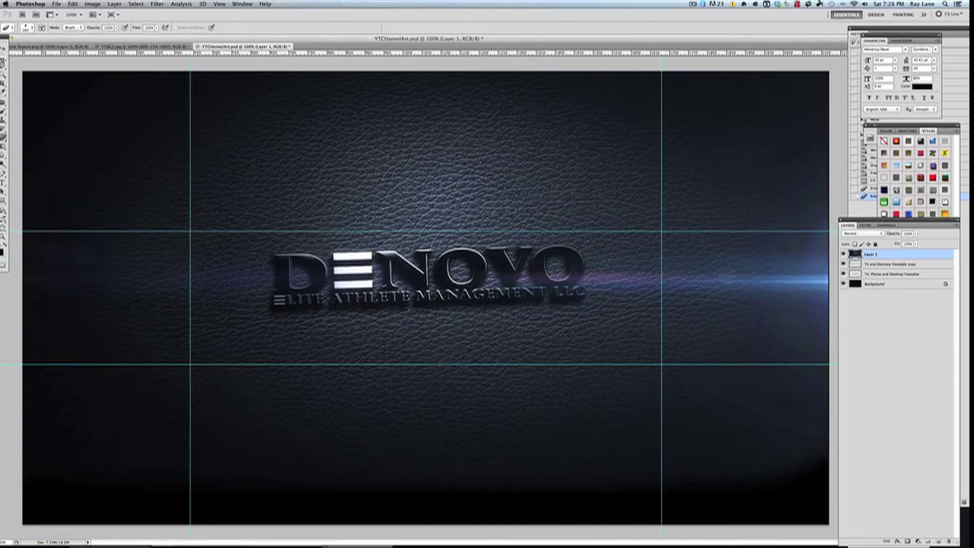
{"action": "left_click", "coordinate": [3, 49]}
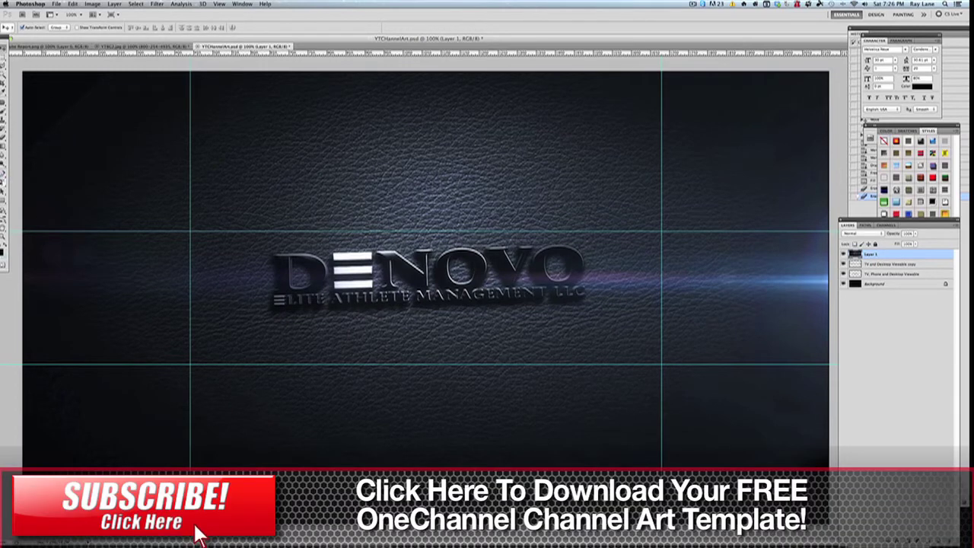
{"action": "key", "text": "t"}
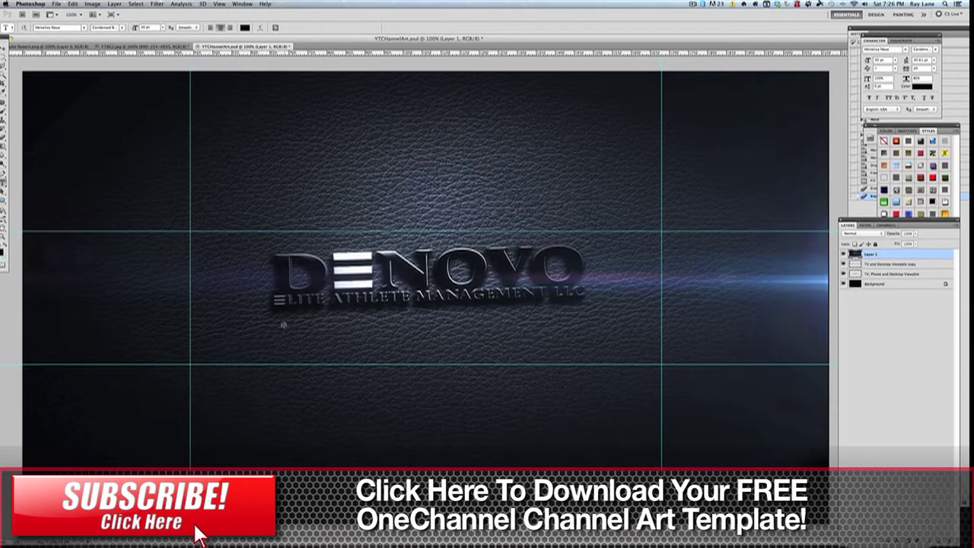
{"action": "left_click", "coordinate": [277, 328]}
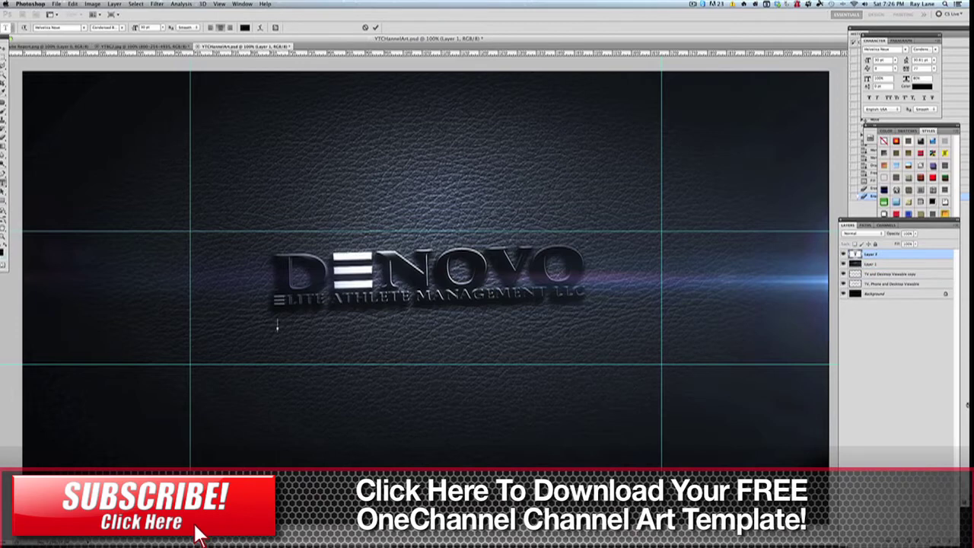
{"action": "type", "text": "www.denovoathlete.com"}
{"action": "key", "text": "ctrl+a"}
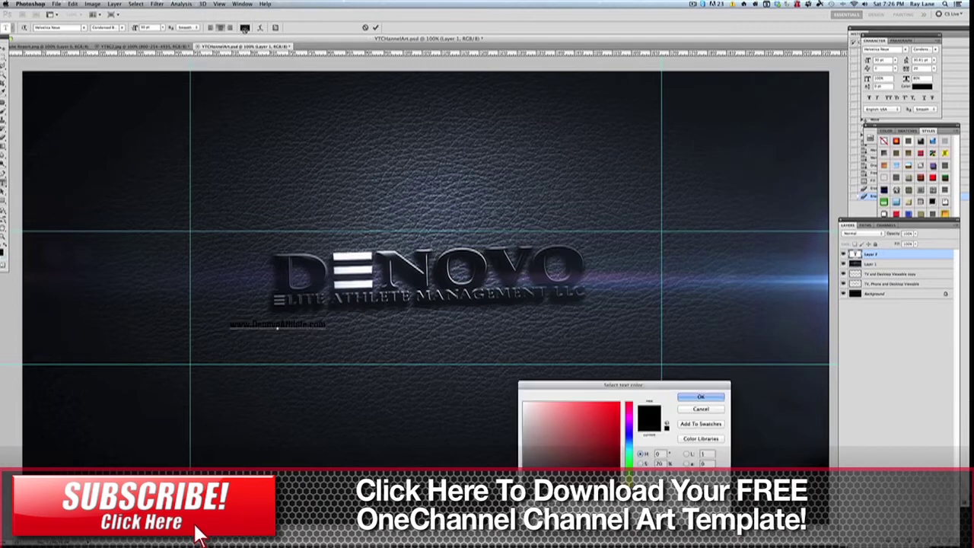
{"action": "left_click", "coordinate": [244, 27]}
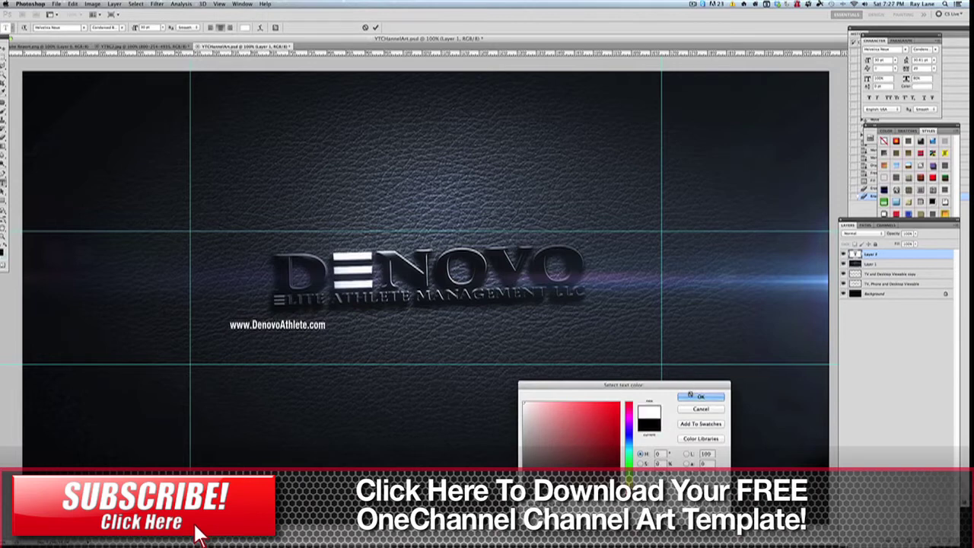
{"action": "key", "text": "Return"}
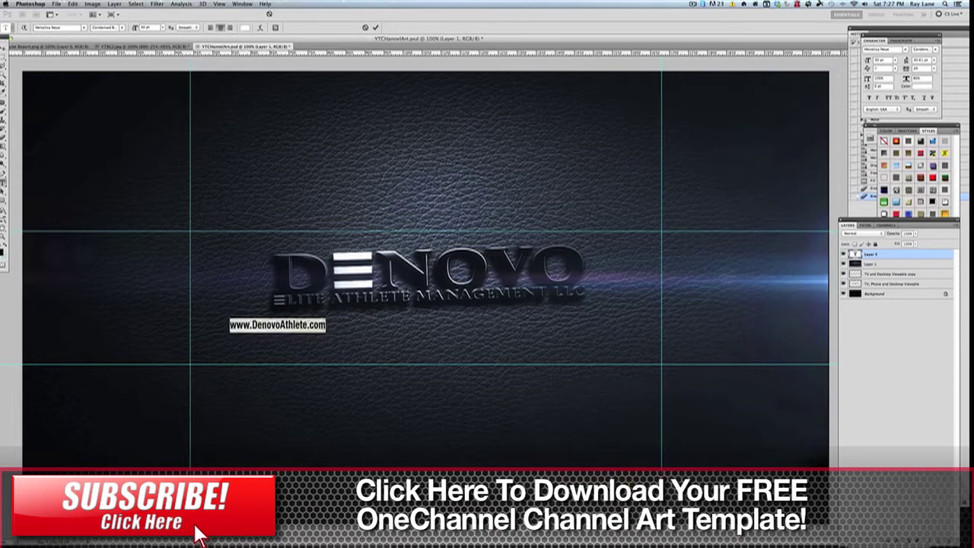
{"action": "left_click", "coordinate": [151, 27]}
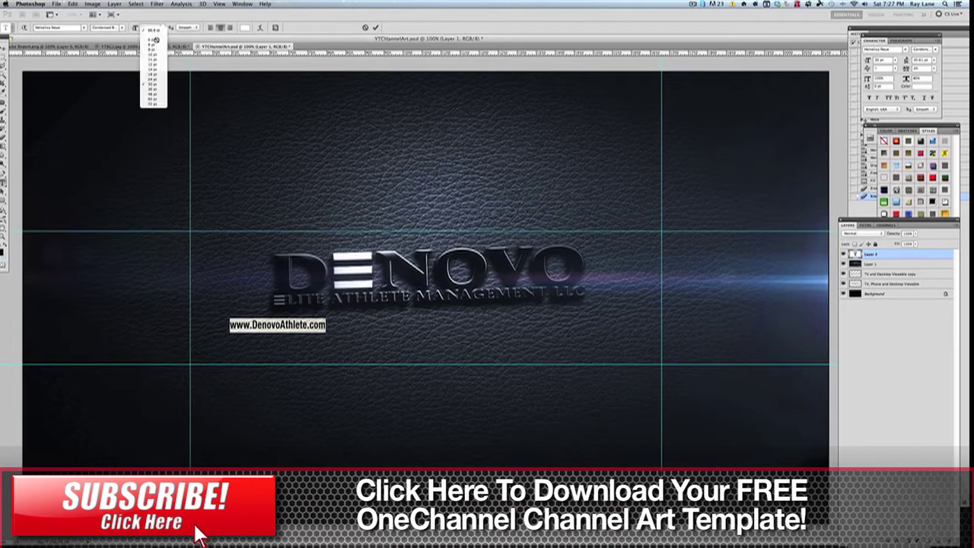
{"action": "left_click", "coordinate": [152, 98]}
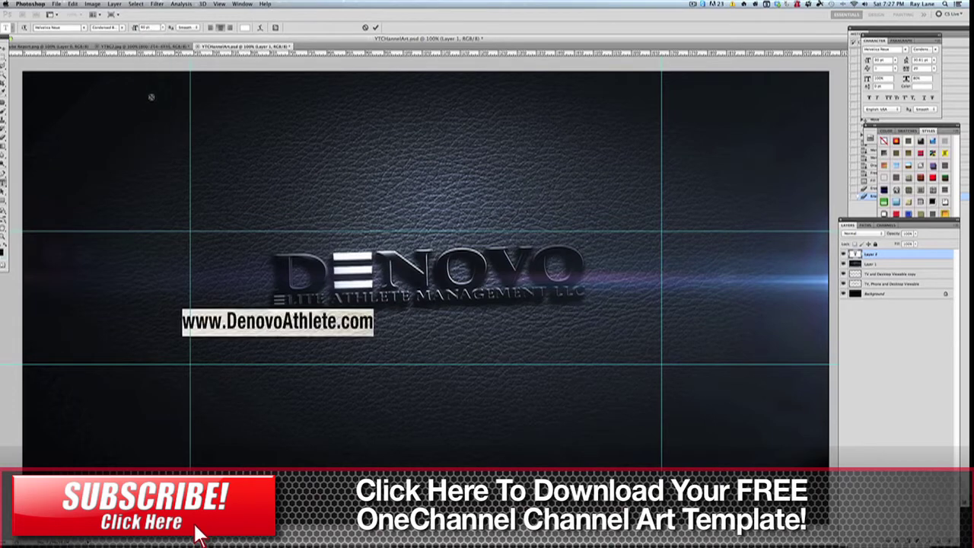
{"action": "key", "text": "super+Return"}
Step: Centre the URL text under the DENOVO logo and open its Drop Shadow settings
{"action": "key", "text": "v"}
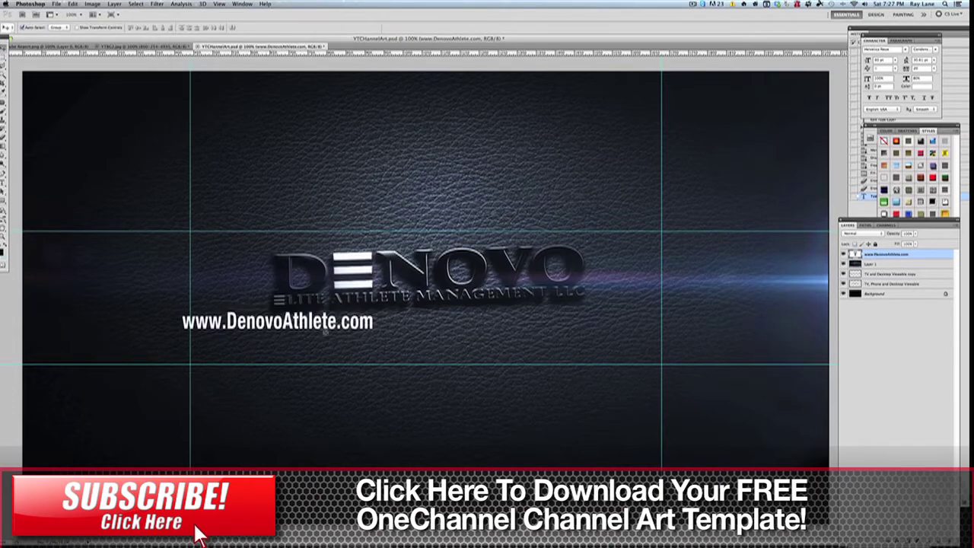
{"action": "left_click_drag", "start_coordinate": [278, 321], "coordinate": [472, 348]}
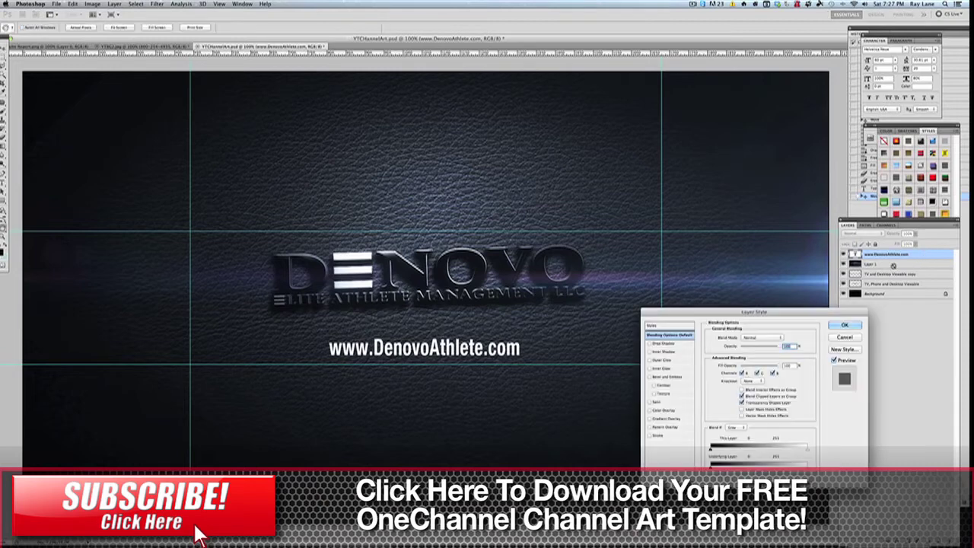
{"action": "left_click", "coordinate": [664, 344]}
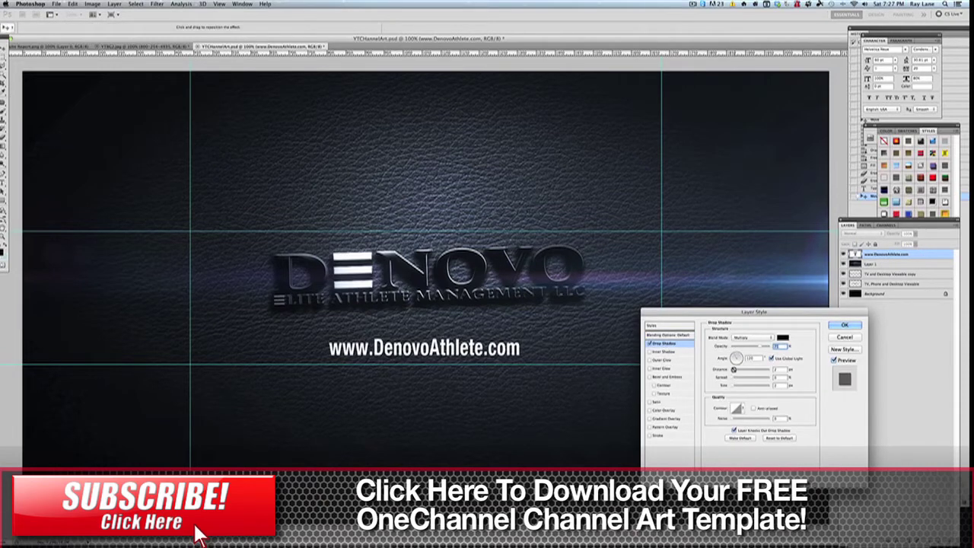
Step: Apply a drop shadow with increased size and spread to the URL text
{"action": "left_click_drag", "start_coordinate": [737, 385], "coordinate": [738, 386]}
{"action": "mouse_move", "coordinate": [731, 376]}
{"action": "left_mouse_down"}
{"action": "mouse_move", "coordinate": [741, 376]}
{"action": "mouse_move", "coordinate": [733, 369]}
{"action": "left_mouse_up"}
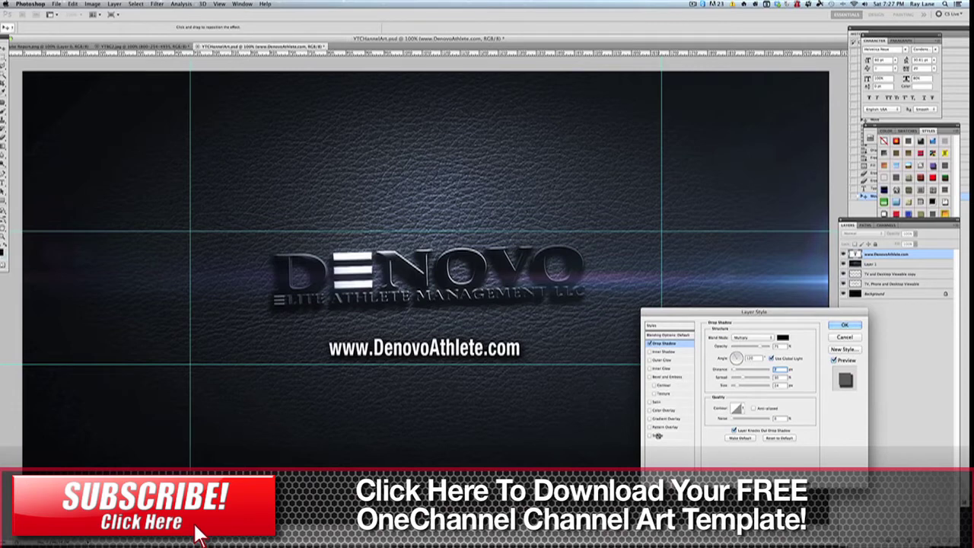
{"action": "left_click", "coordinate": [840, 325]}
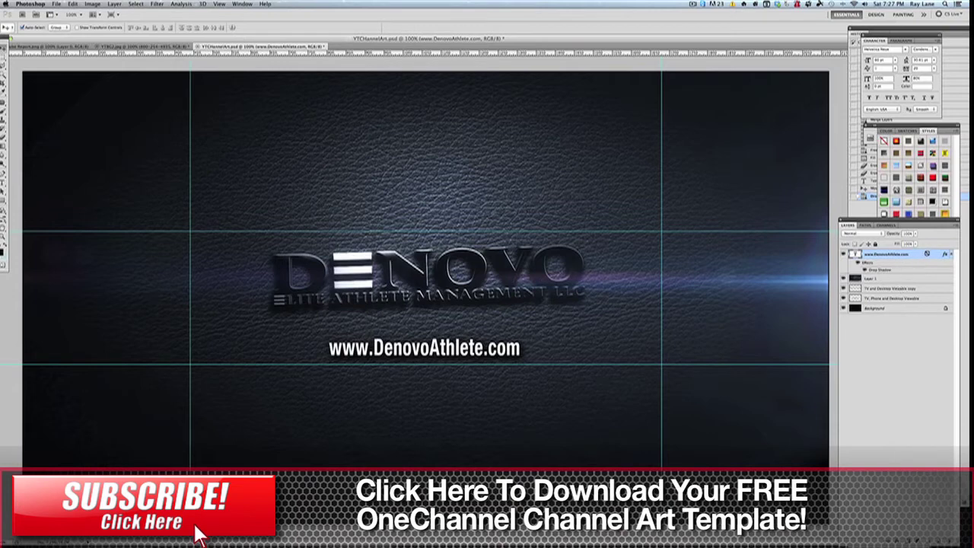
{"action": "double_click", "coordinate": [917, 253]}
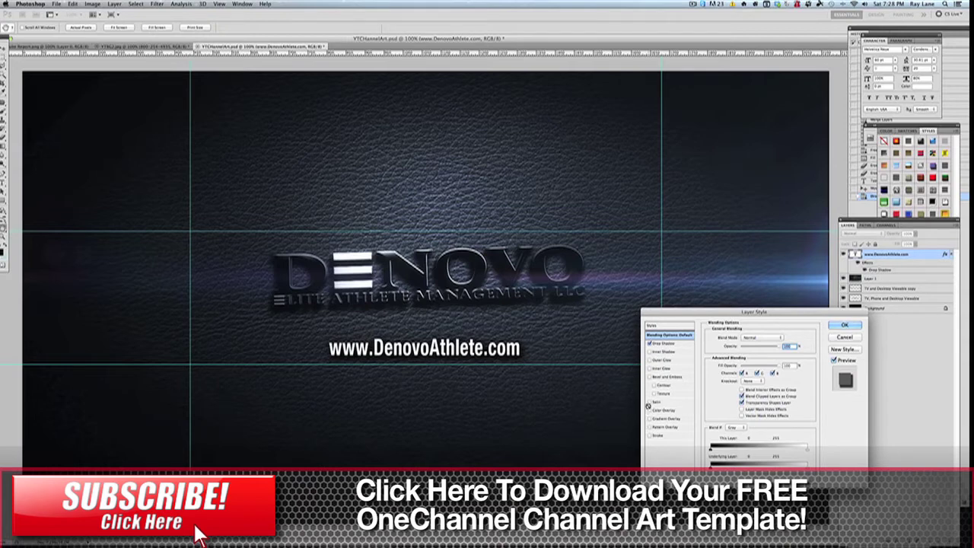
Step: Add a Gradient Overlay to the URL text and open the left stop's colour in the Gradient Editor
{"action": "left_click", "coordinate": [648, 418]}
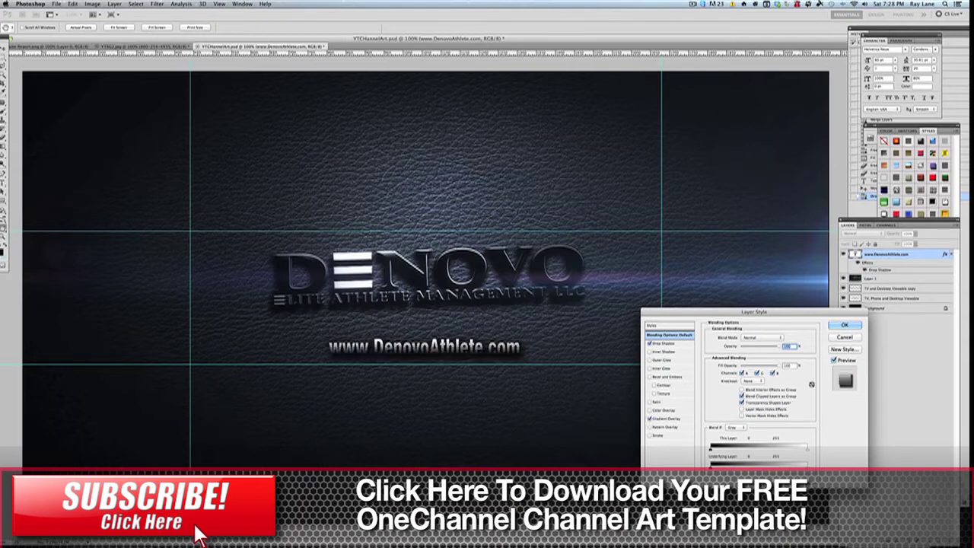
{"action": "left_click", "coordinate": [673, 418]}
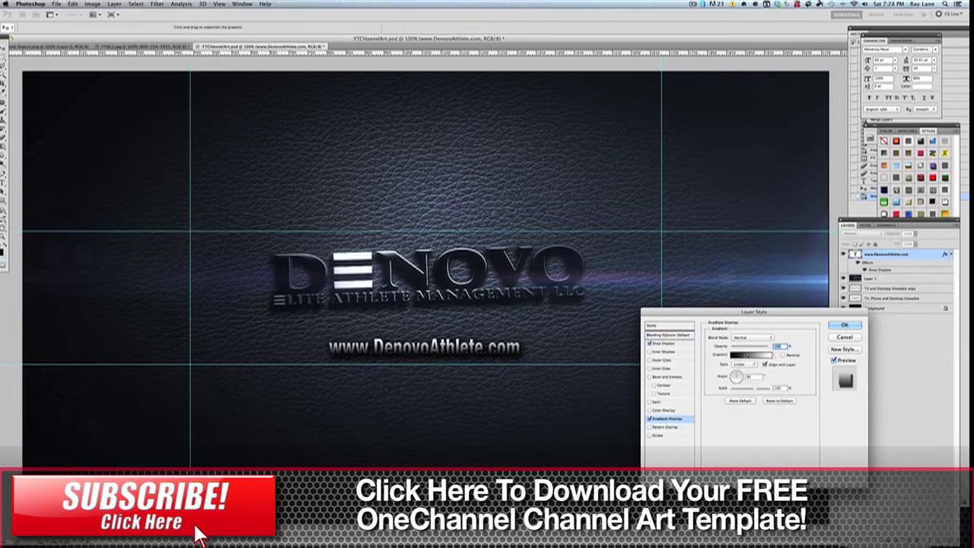
{"action": "left_click", "coordinate": [761, 354]}
{"action": "left_click", "coordinate": [463, 414]}
{"action": "left_click", "coordinate": [503, 447]}
Step: Set the left gradient stop to a dark blue-grey and confirm the gradient overlay
{"action": "left_click", "coordinate": [533, 413]}
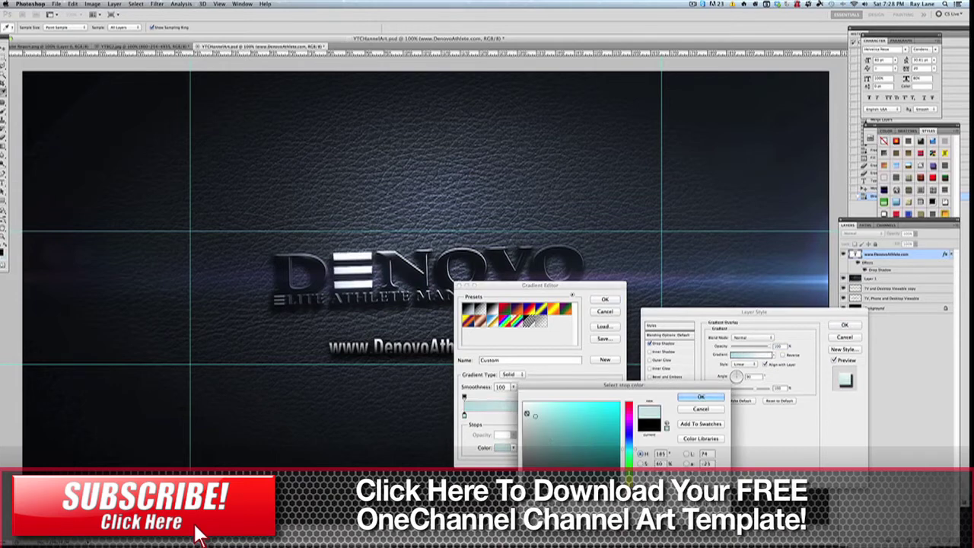
{"action": "mouse_move", "coordinate": [532, 413]}
{"action": "left_mouse_down"}
{"action": "mouse_move", "coordinate": [523, 435]}
{"action": "mouse_move", "coordinate": [532, 454]}
{"action": "left_mouse_up"}
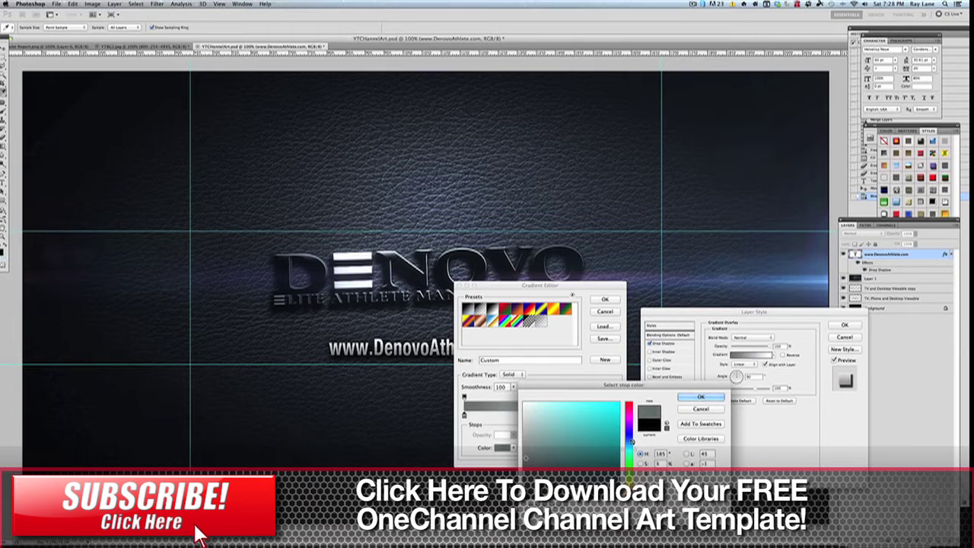
{"action": "left_click_drag", "start_coordinate": [629, 441], "coordinate": [628, 435]}
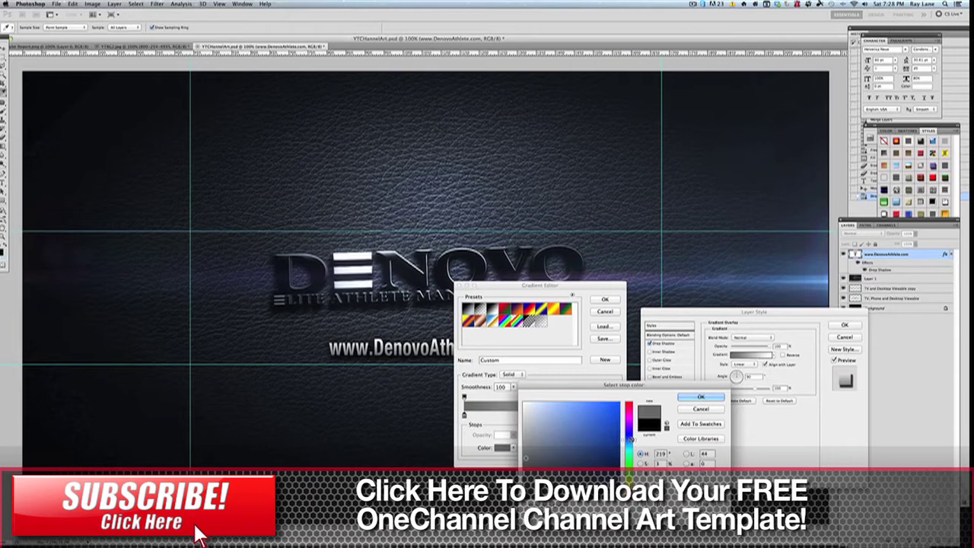
{"action": "left_click", "coordinate": [553, 461]}
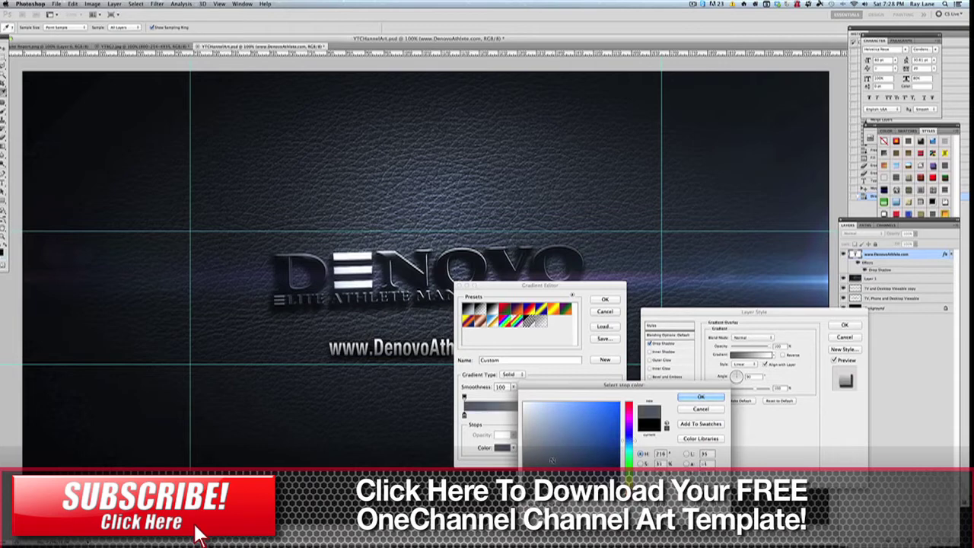
{"action": "left_click", "coordinate": [712, 398]}
{"action": "left_click", "coordinate": [605, 300]}
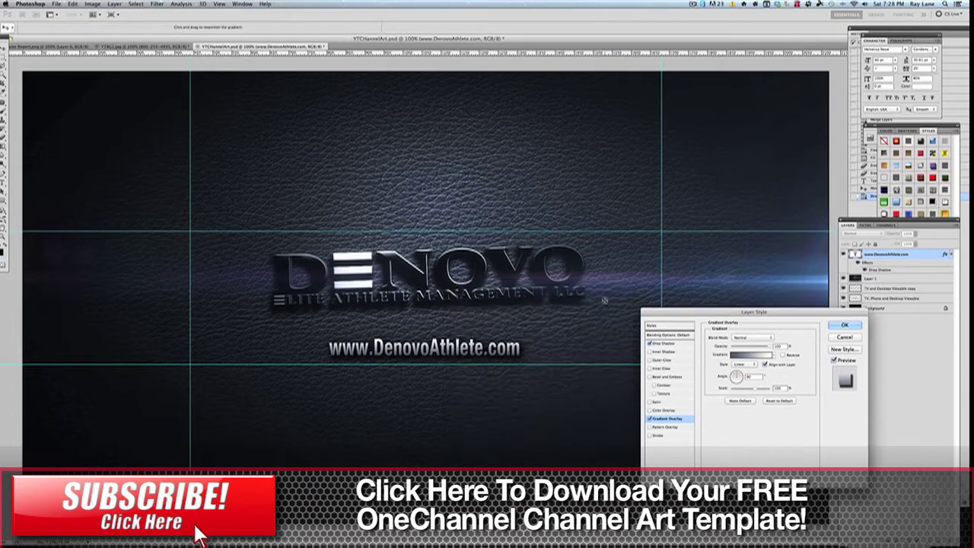
{"action": "left_click", "coordinate": [844, 326]}
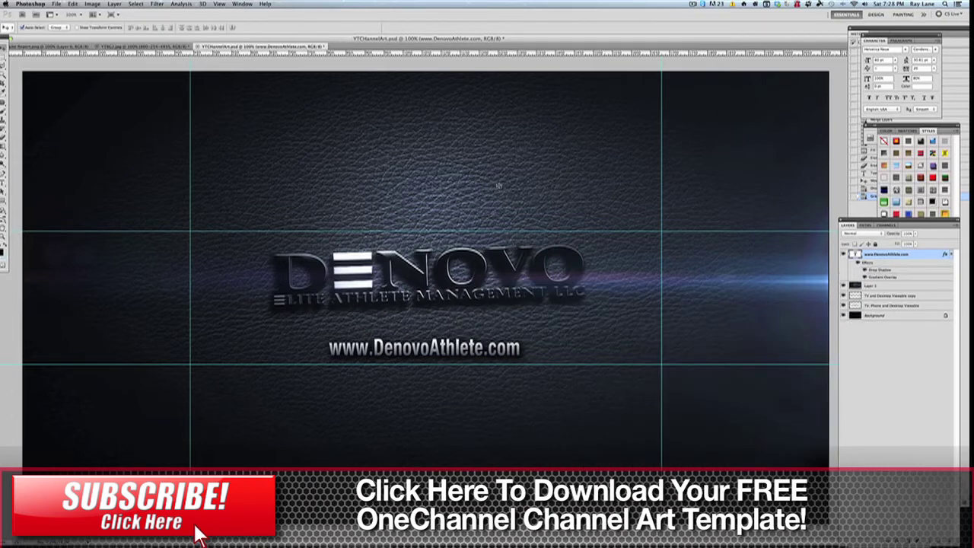
{"action": "key", "text": "alt+bracketleft"}
Step: Drag the DENOVO logo layer about 6 pixels lower on the banner
{"action": "left_click_drag", "start_coordinate": [499, 188], "coordinate": [499, 192]}
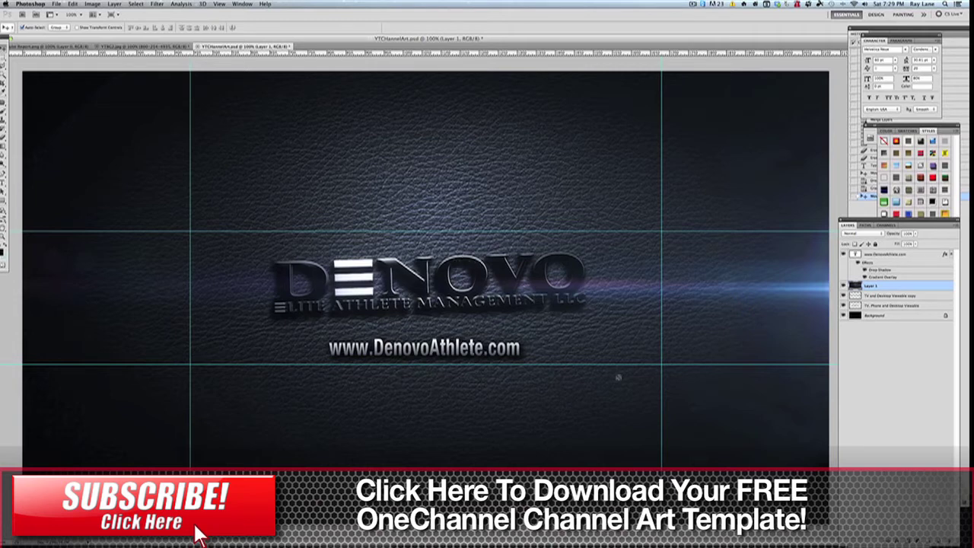
{"action": "left_click", "coordinate": [56, 3]}
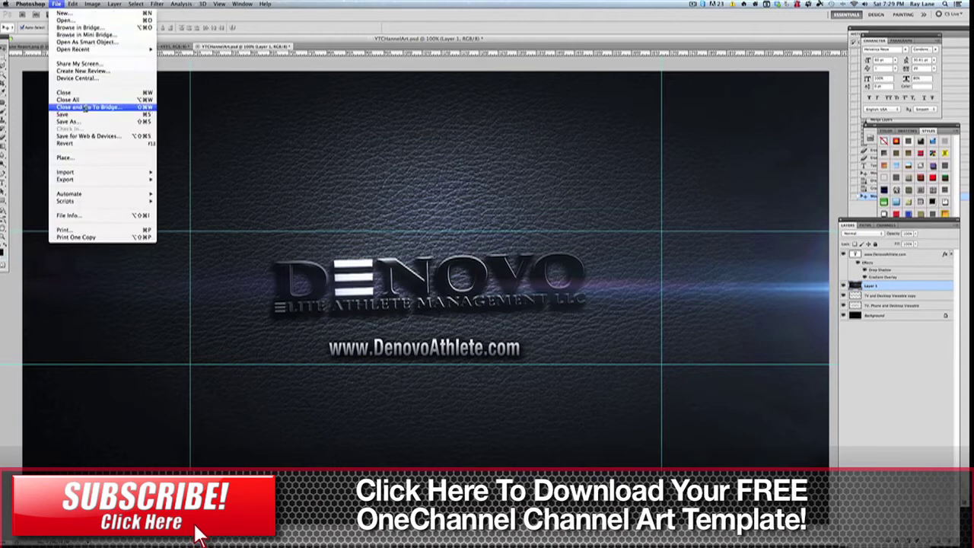
Step: Save the banner as YTChannelArt.jpg in the Denovo folder at JPEG quality 7 (Medium), then switch to Safari
{"action": "left_click", "coordinate": [203, 163]}
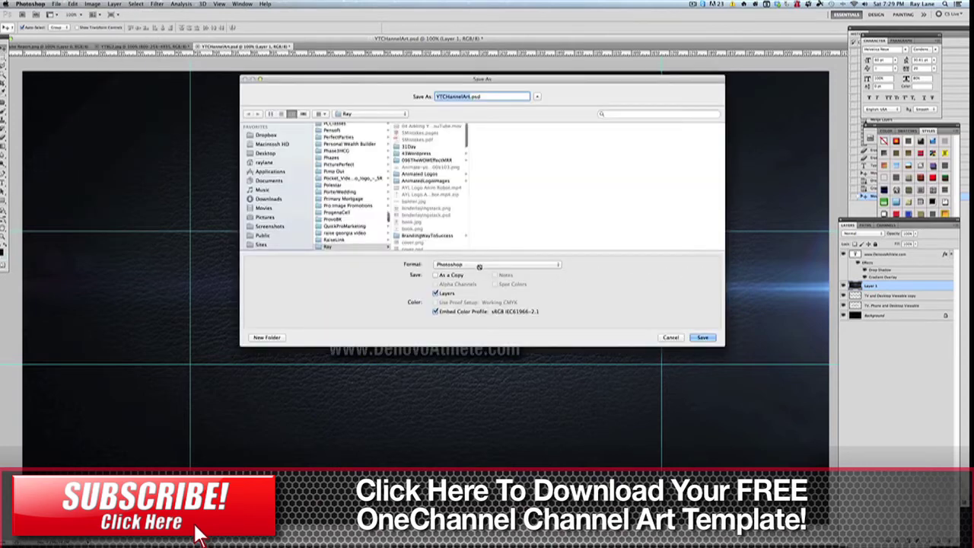
{"action": "left_click", "coordinate": [494, 263]}
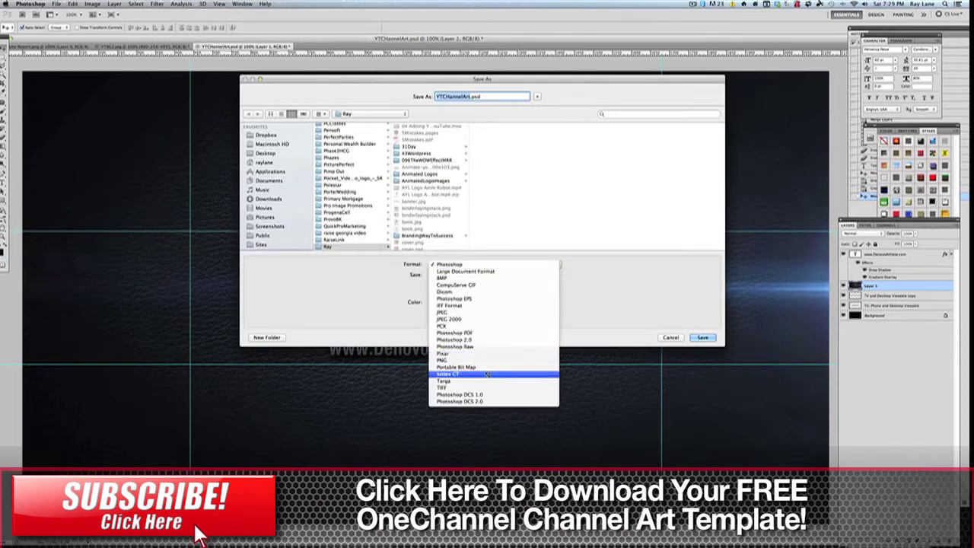
{"action": "left_click", "coordinate": [489, 312]}
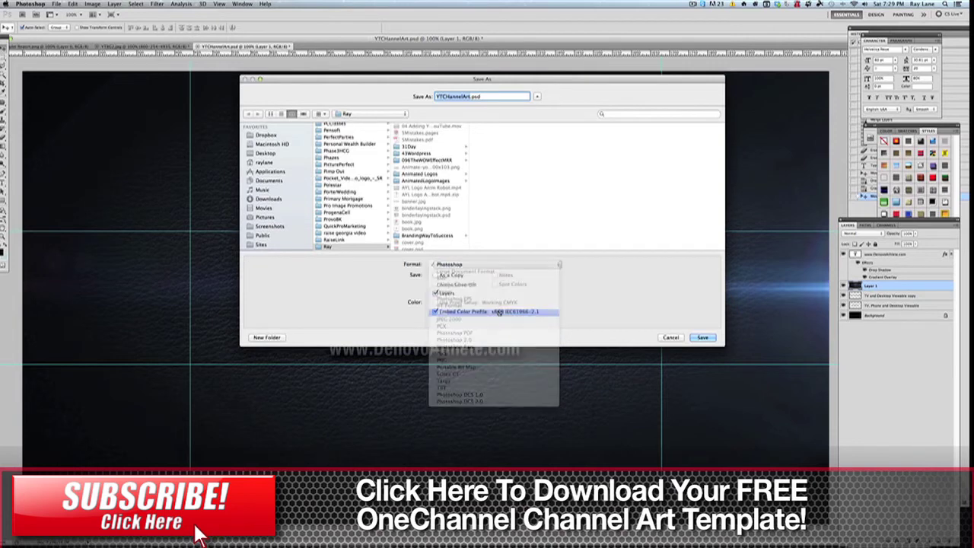
{"action": "left_click", "coordinate": [356, 113]}
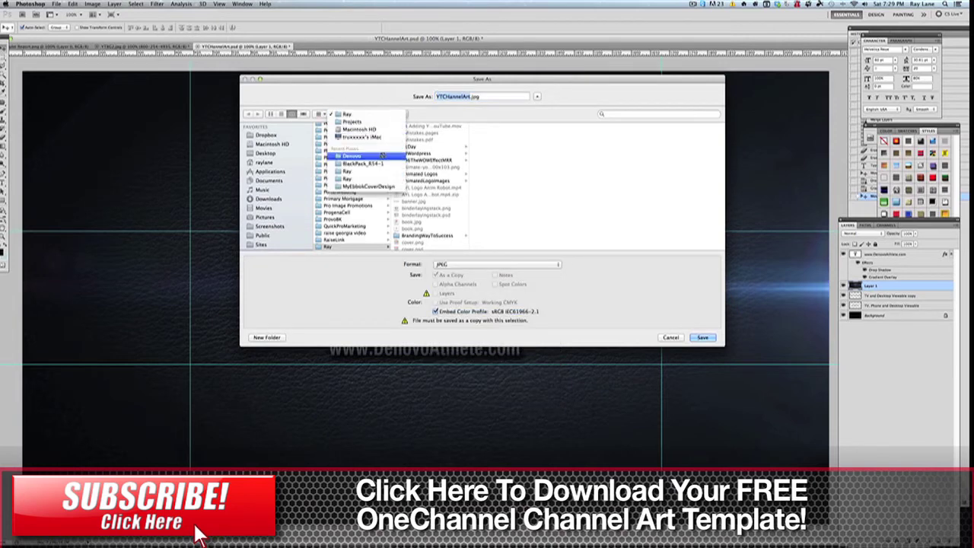
{"action": "left_click", "coordinate": [352, 156]}
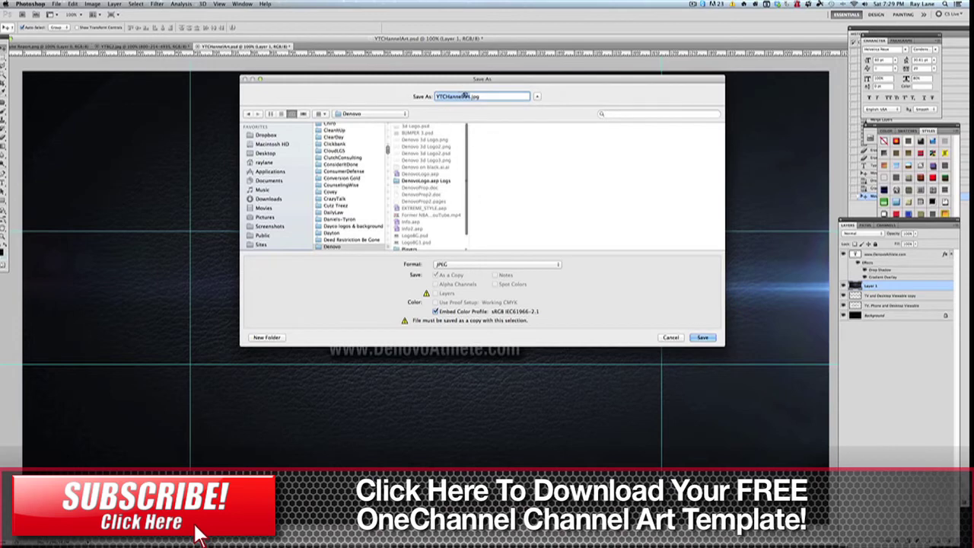
{"action": "left_click", "coordinate": [702, 337]}
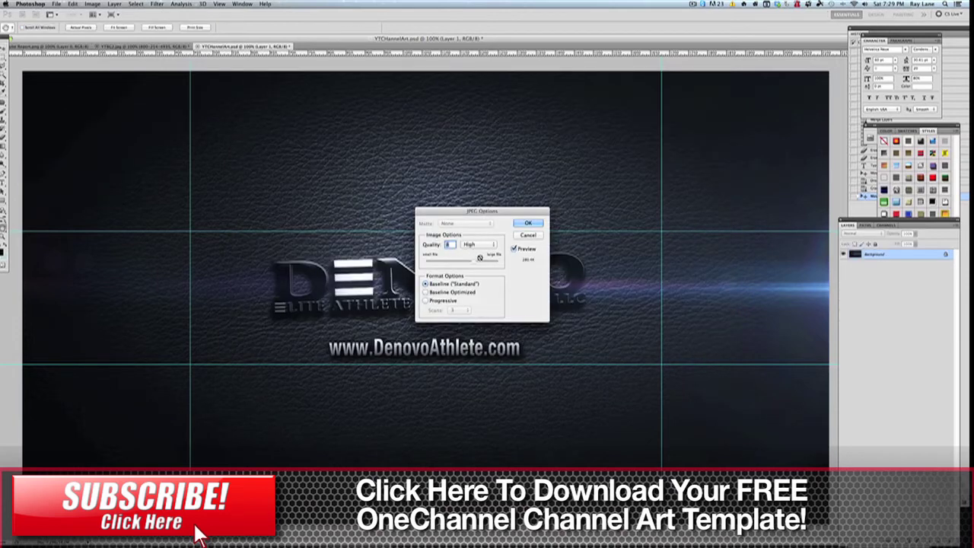
{"action": "left_click_drag", "start_coordinate": [480, 267], "coordinate": [464, 263]}
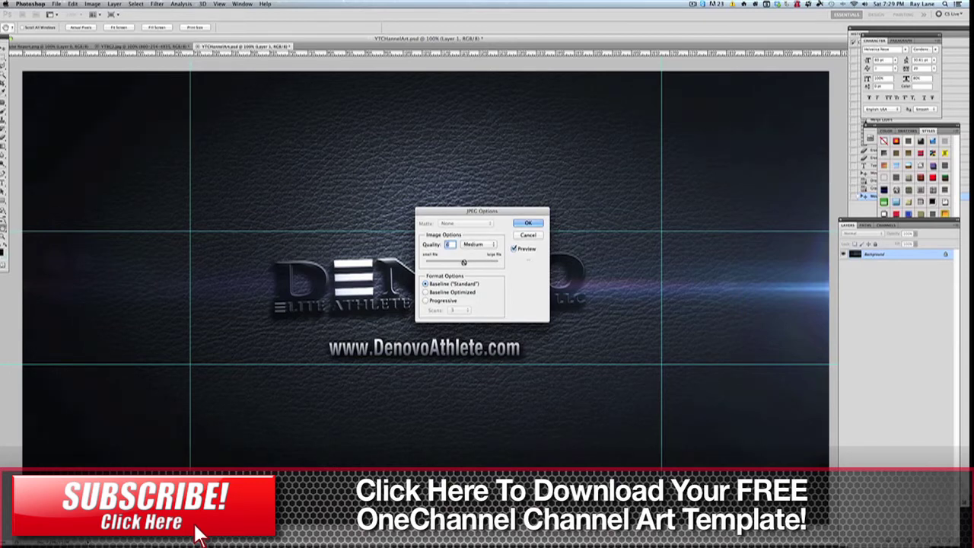
{"action": "left_click", "coordinate": [528, 222]}
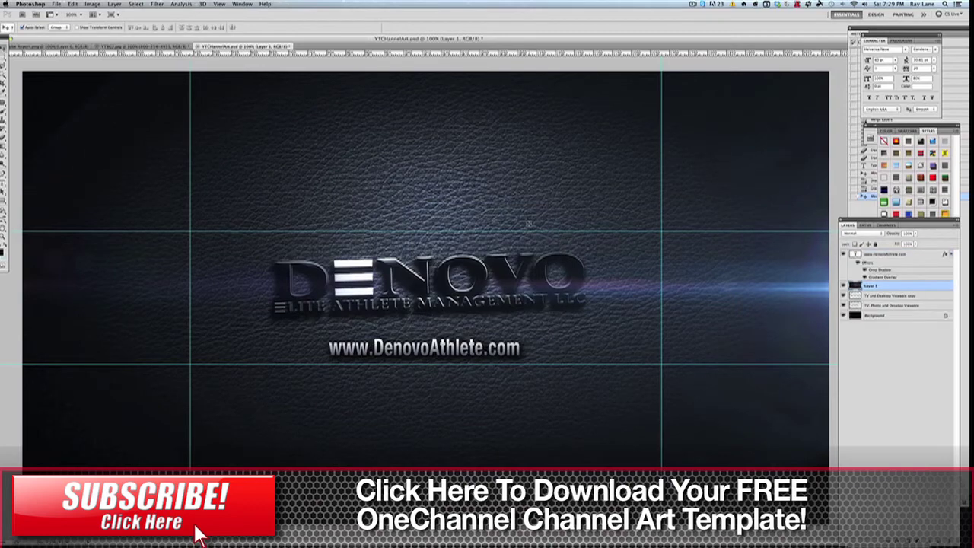
{"action": "key", "text": "super+Tab"}
{"action": "key", "text": "super+Tab"}
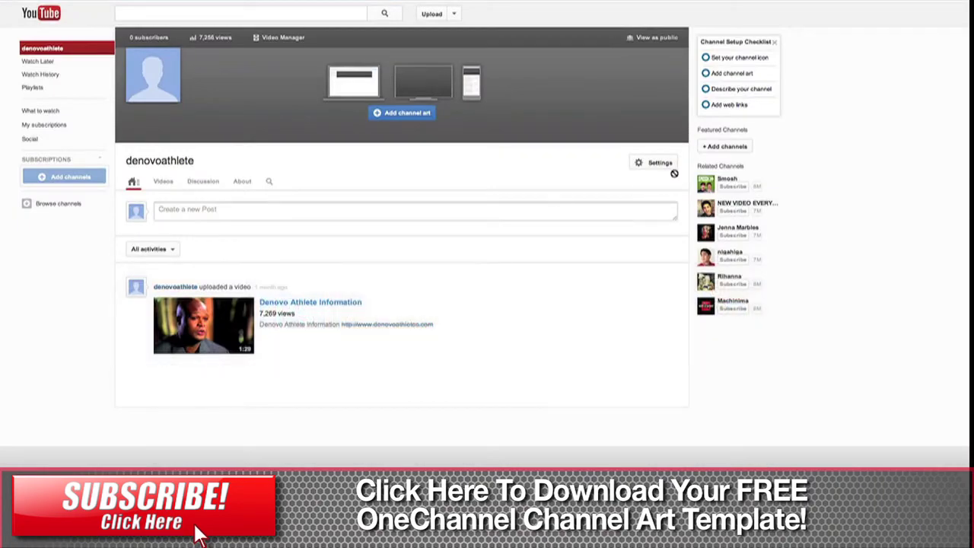
Step: Upload YTChannelArt.jpg from the Denovo folder as the YouTube channel art and apply it
{"action": "left_click", "coordinate": [407, 115]}
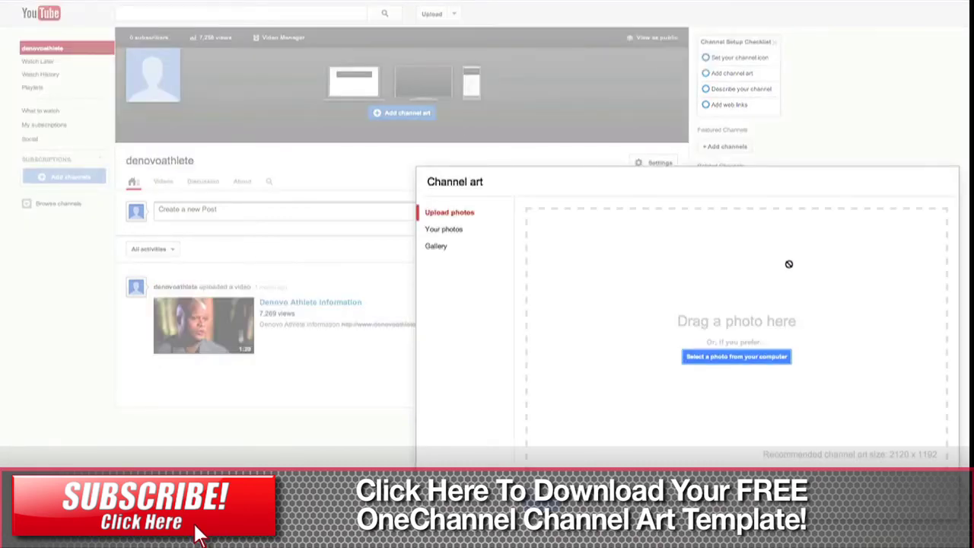
{"action": "left_click", "coordinate": [736, 356]}
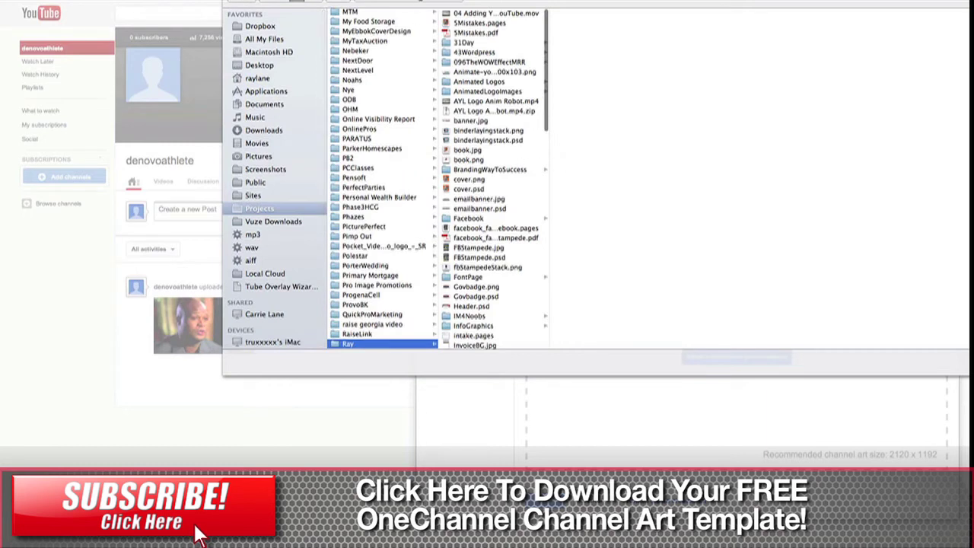
{"action": "left_click", "coordinate": [410, 5]}
{"action": "left_click", "coordinate": [411, 57]}
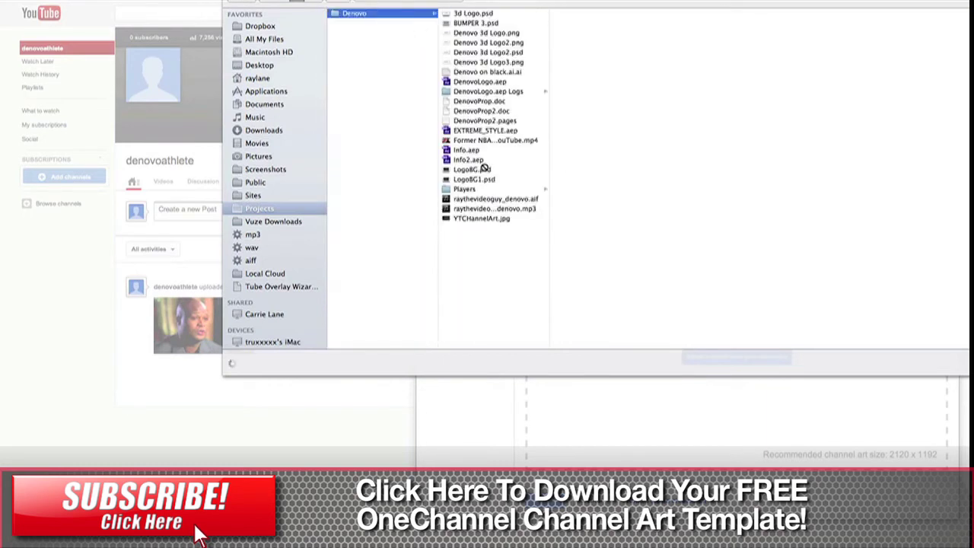
{"action": "left_click", "coordinate": [491, 219]}
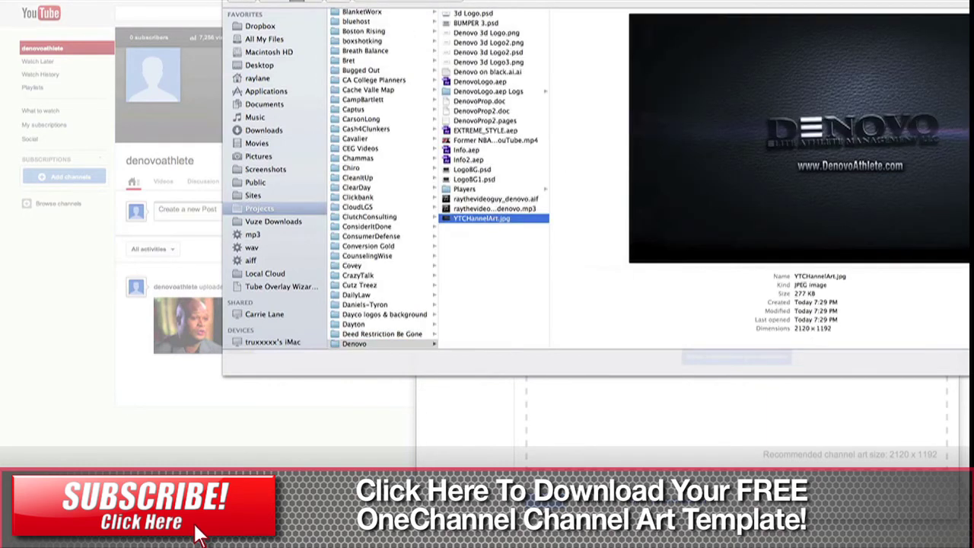
{"action": "key", "text": "Return"}
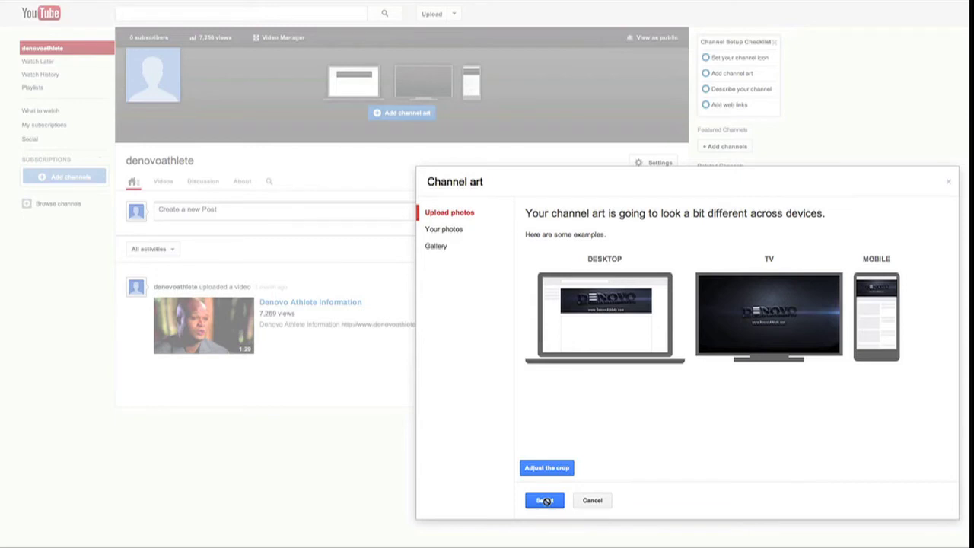
{"action": "left_click", "coordinate": [545, 499]}
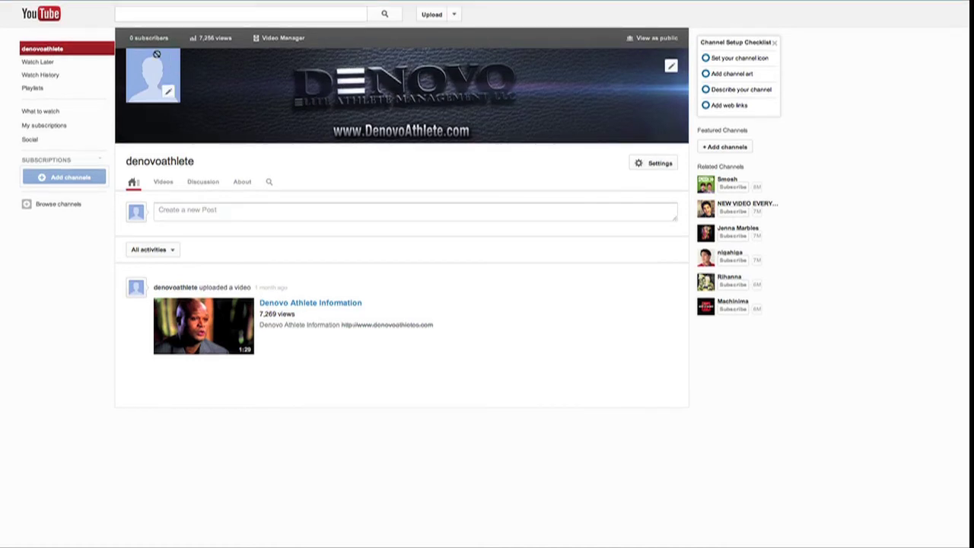
Step: Confirm the DENOVO banner as channel art and bring up the banner's editing options
{"action": "mouse_move", "coordinate": [161, 89]}
{"action": "left_click", "coordinate": [670, 67]}
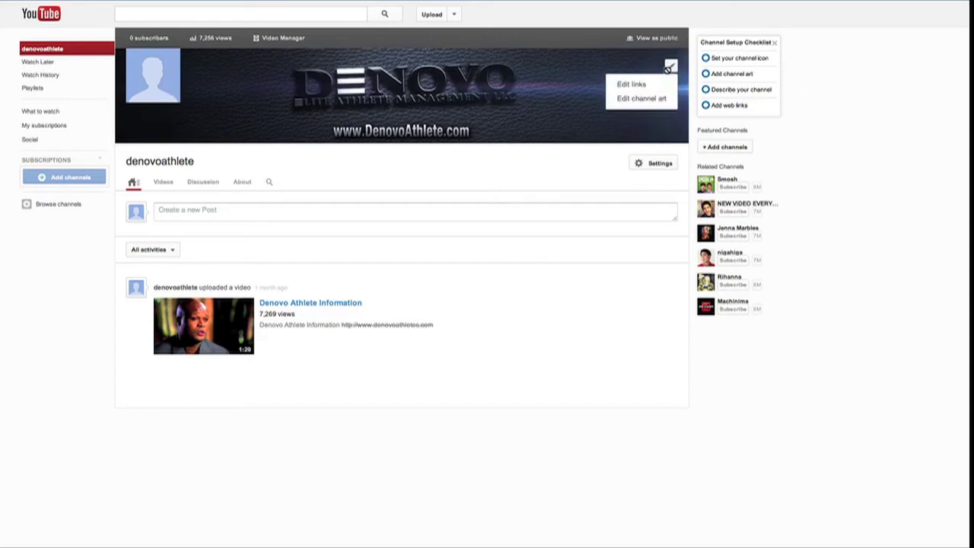
{"action": "left_click", "coordinate": [632, 83]}
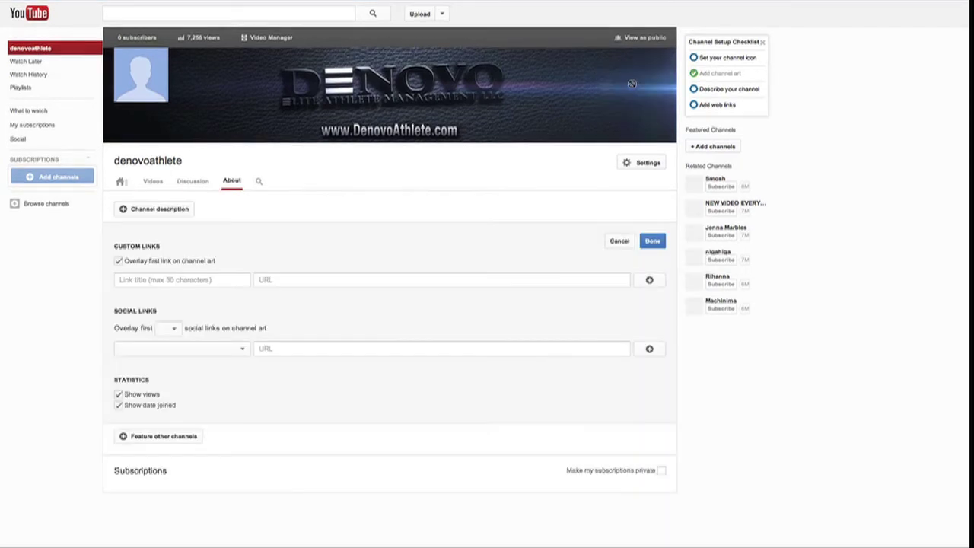
{"action": "left_click", "coordinate": [161, 280]}
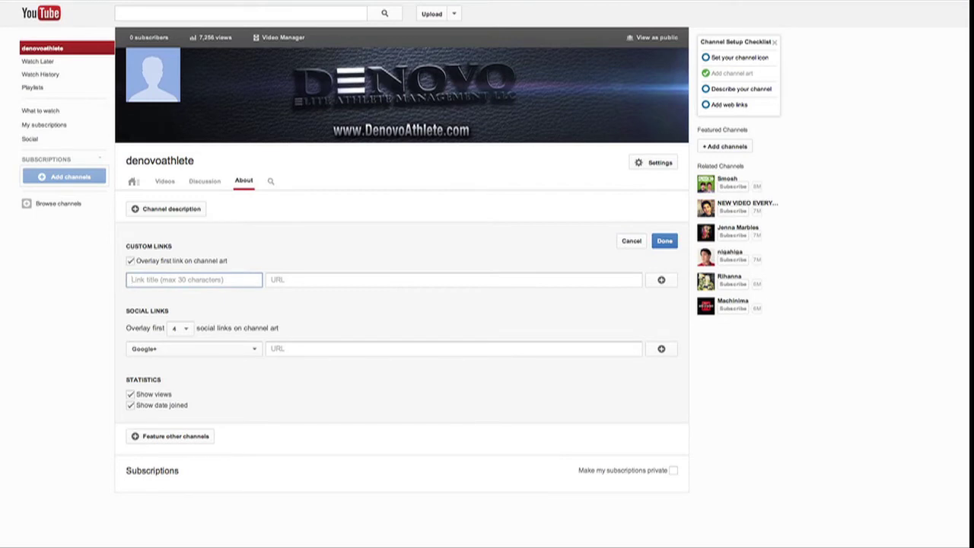
{"action": "type", "text": "Visit Us Online"}
{"action": "left_click", "coordinate": [453, 279]}
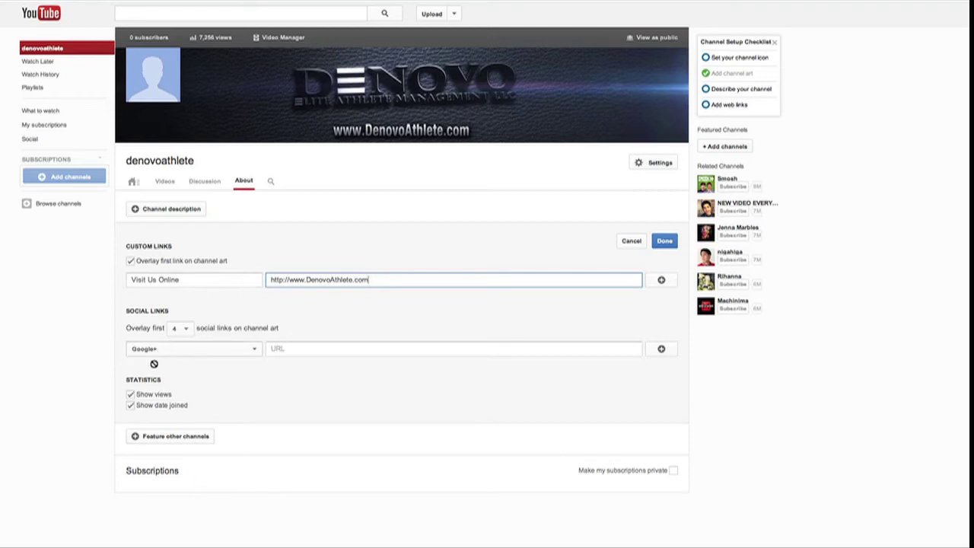
{"action": "left_click", "coordinate": [252, 350]}
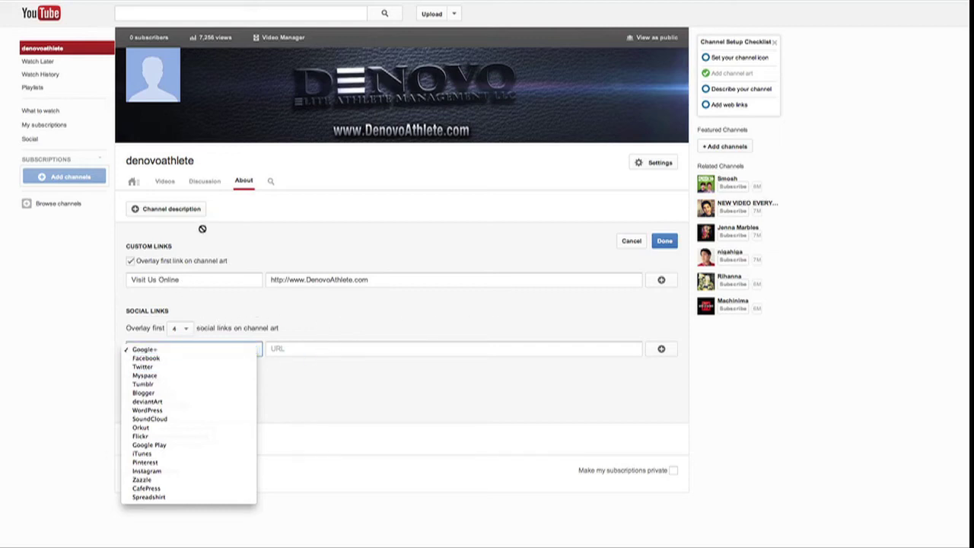
{"action": "left_click", "coordinate": [265, 240]}
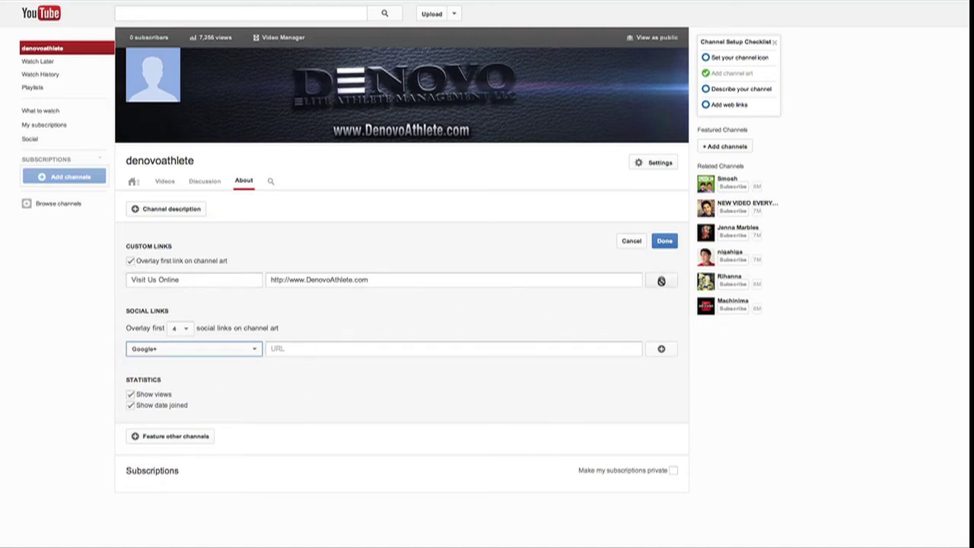
{"action": "left_click", "coordinate": [661, 280]}
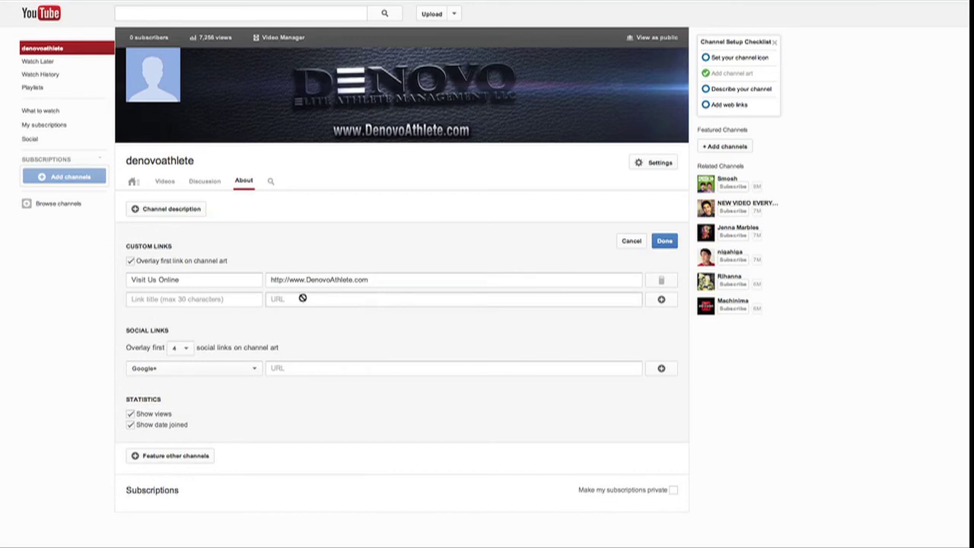
{"action": "left_click", "coordinate": [664, 241]}
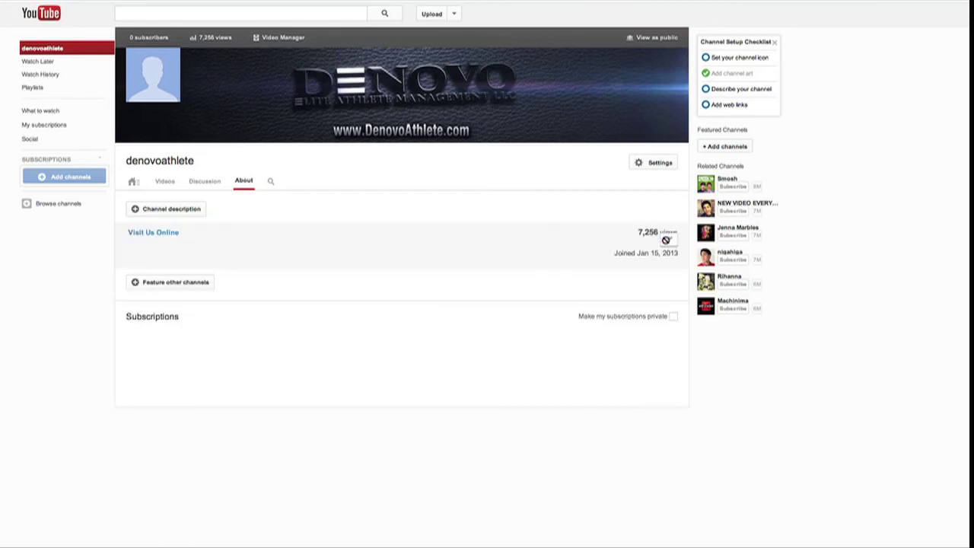